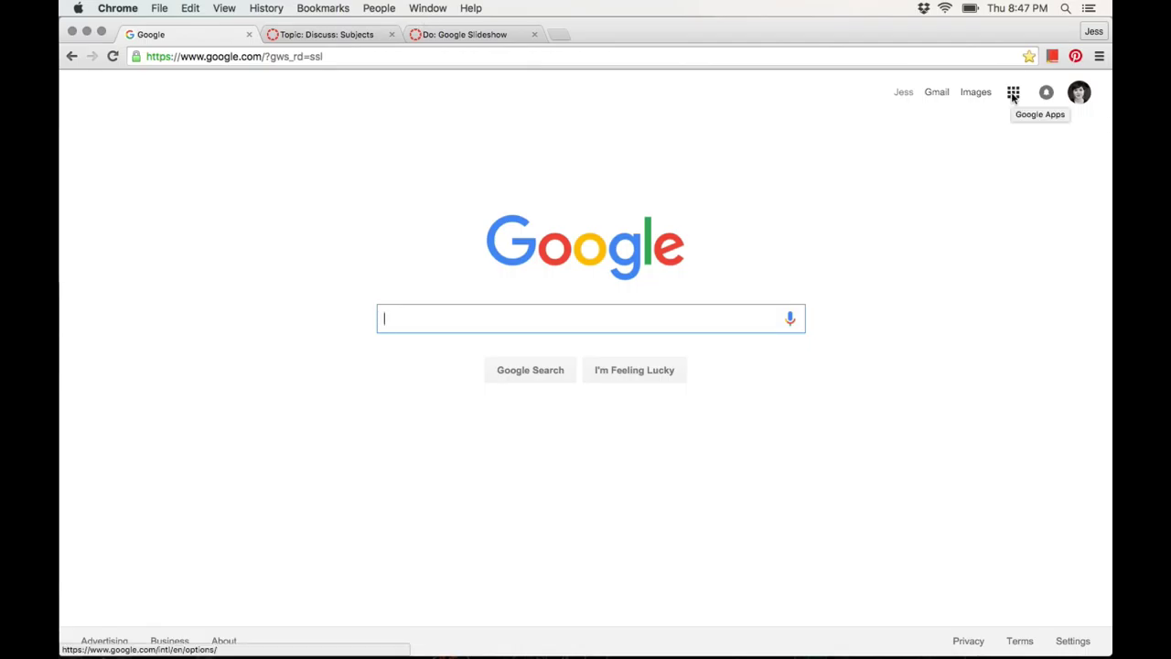
click(1013, 94)
Step: Open Google's full products list and scroll to the Home & Office section showing Slides
scroll(983, 297, down, 1)
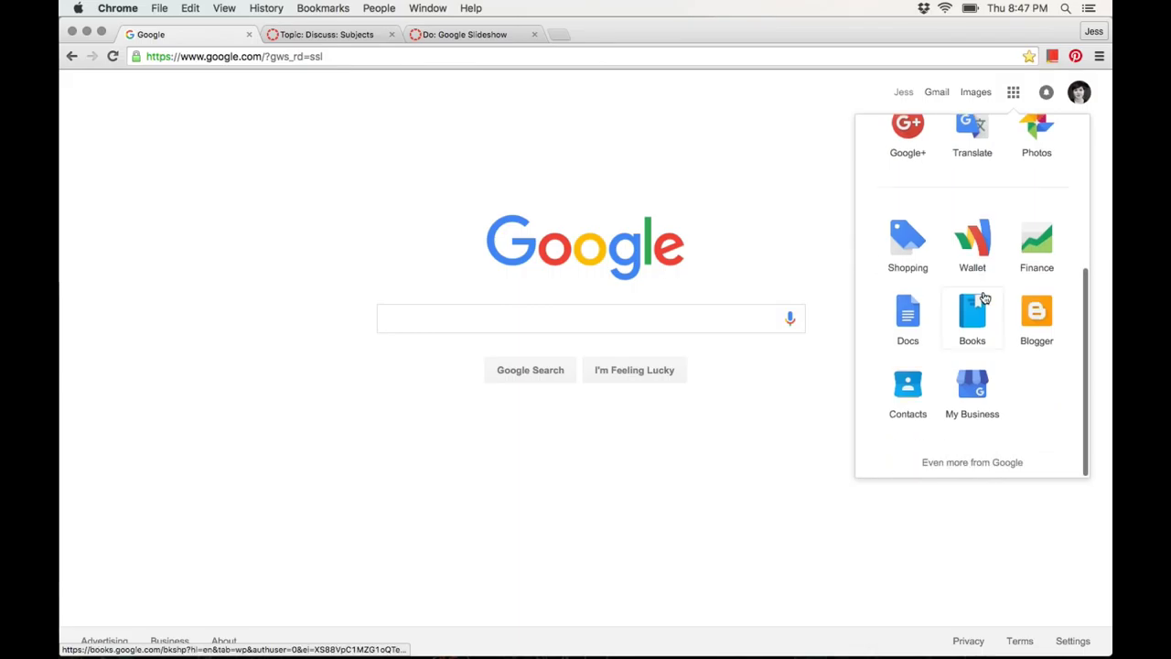
click(964, 464)
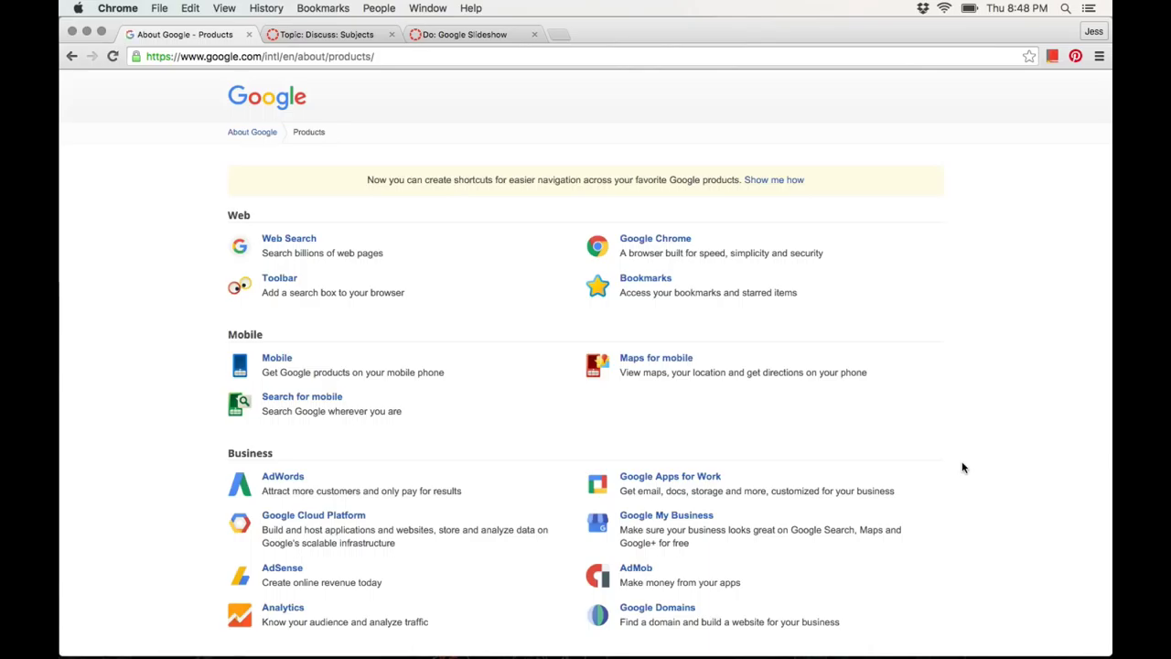
scroll(962, 468, down, 5)
scroll(962, 468, down, 4)
scroll(962, 468, down, 4)
scroll(962, 468, down, 3)
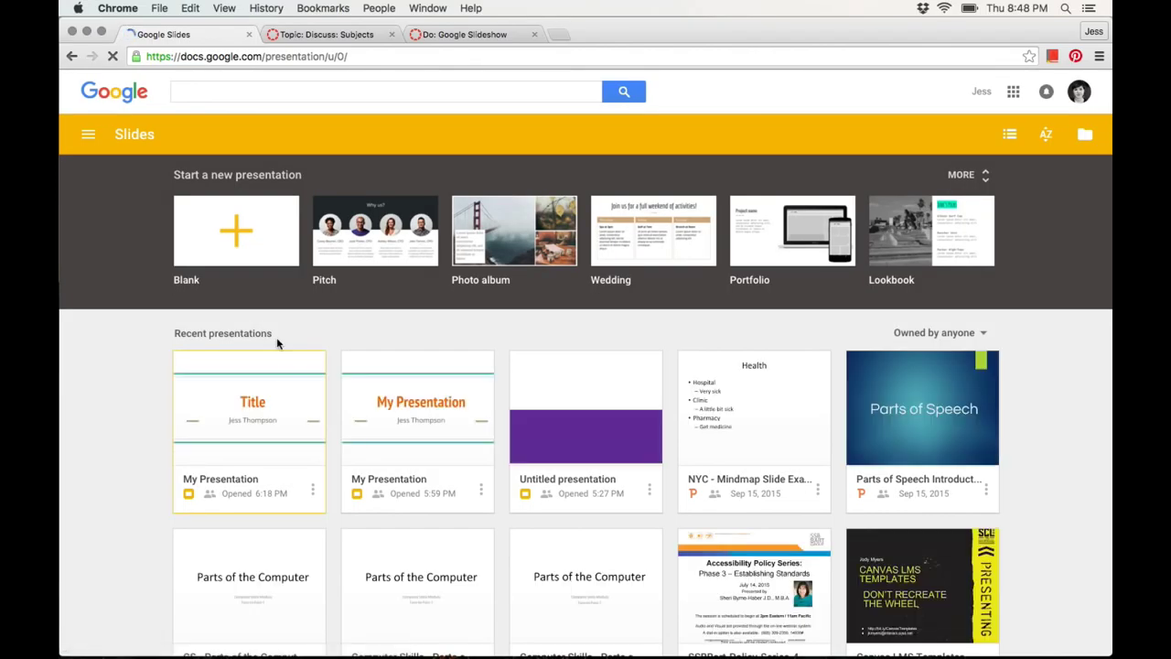
Step: Create a new Blank presentation from the Slides start page
click(265, 248)
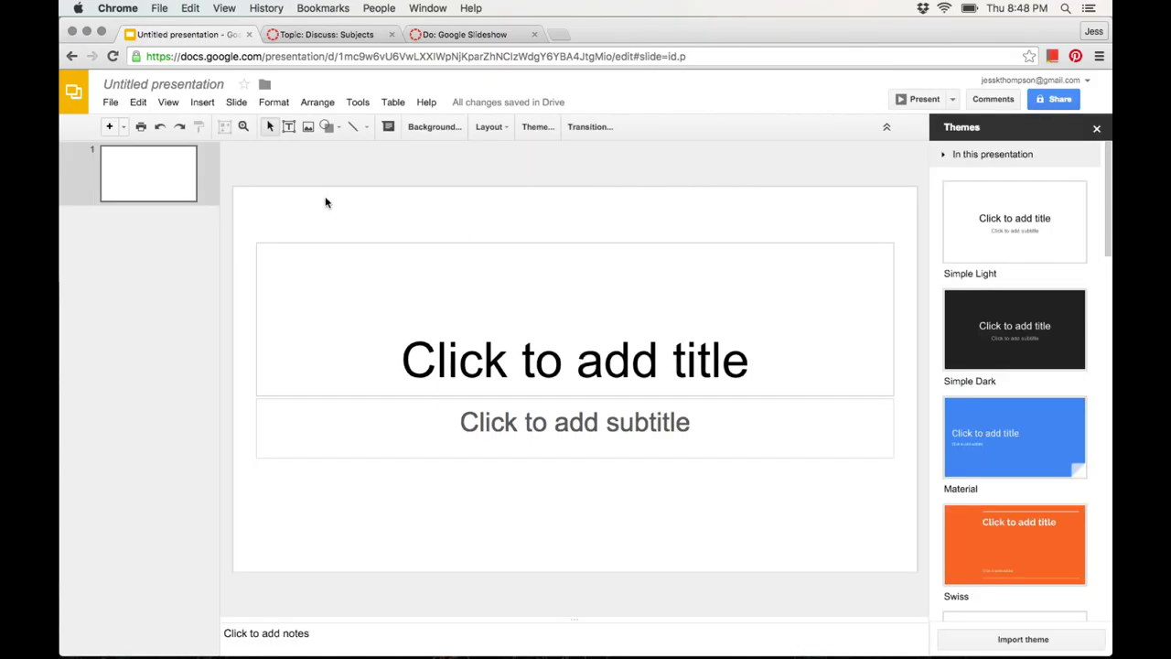
Step: Change the file name from 'Untitled presentation' to 'My presentation'
click(203, 84)
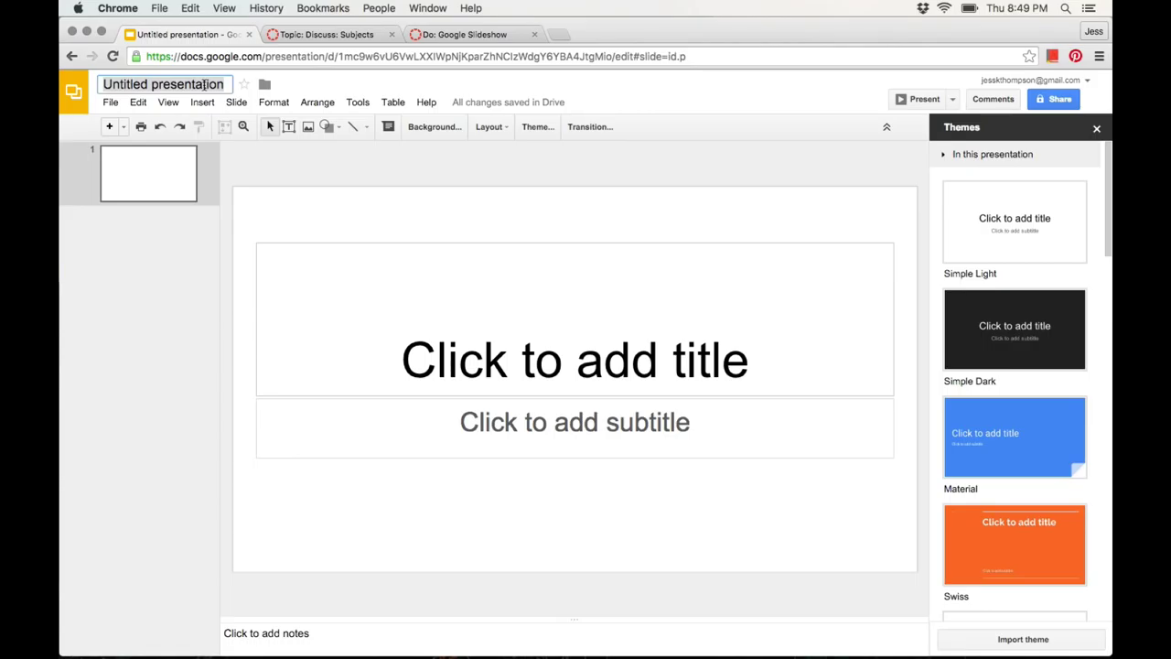
text(My pr)
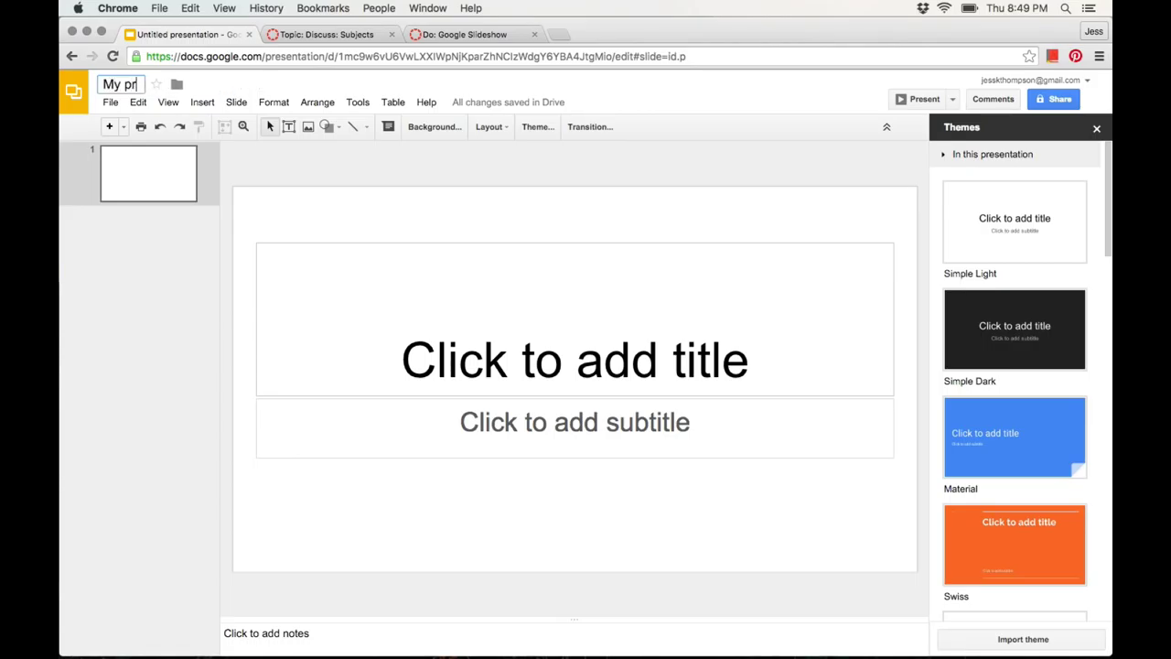
text(esentation)
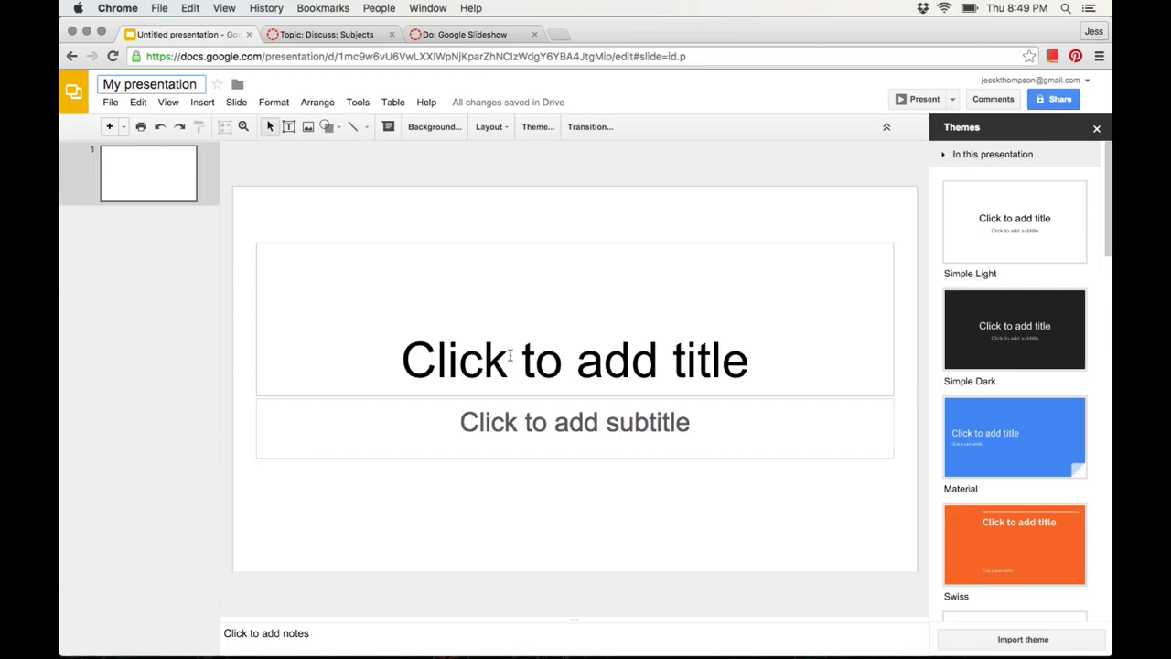
Step: Write 'My Presentation' as the title-slide heading and the author's name as the subtitle
click(511, 355)
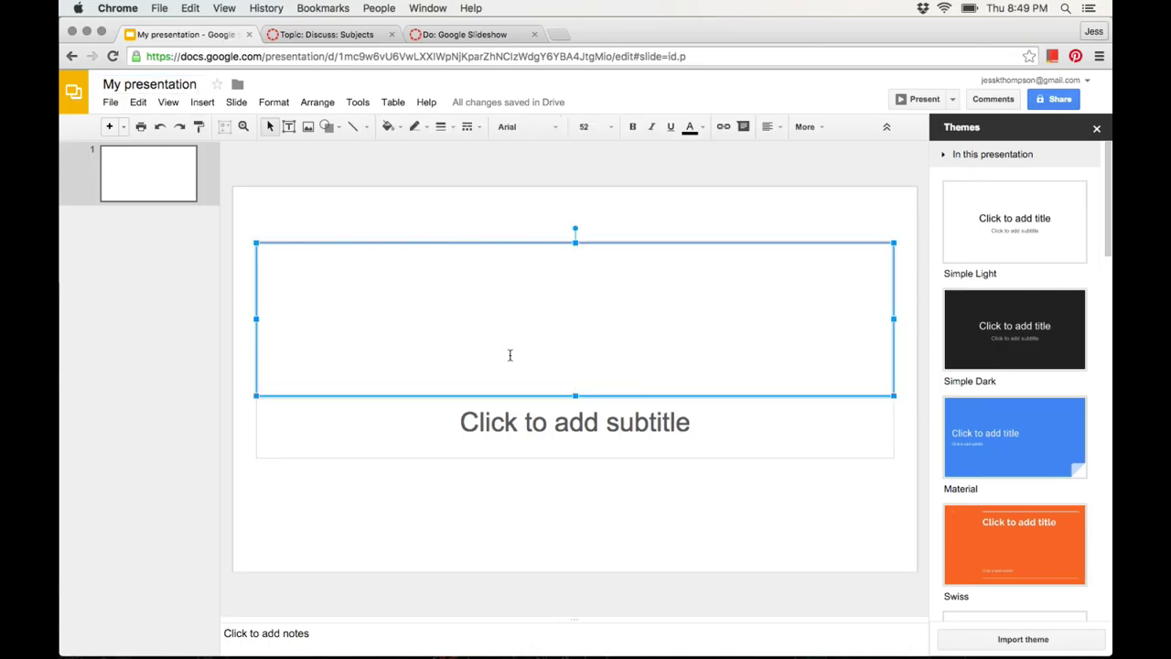
text(My Pres)
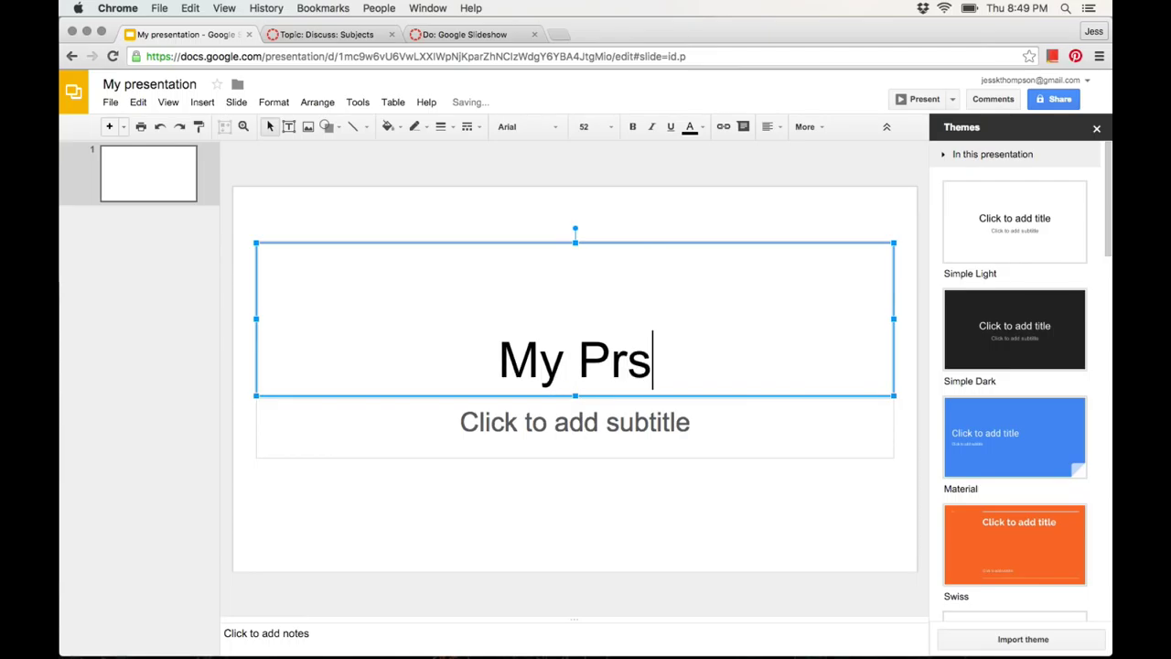
key(BackSpace)
text(esentatio)
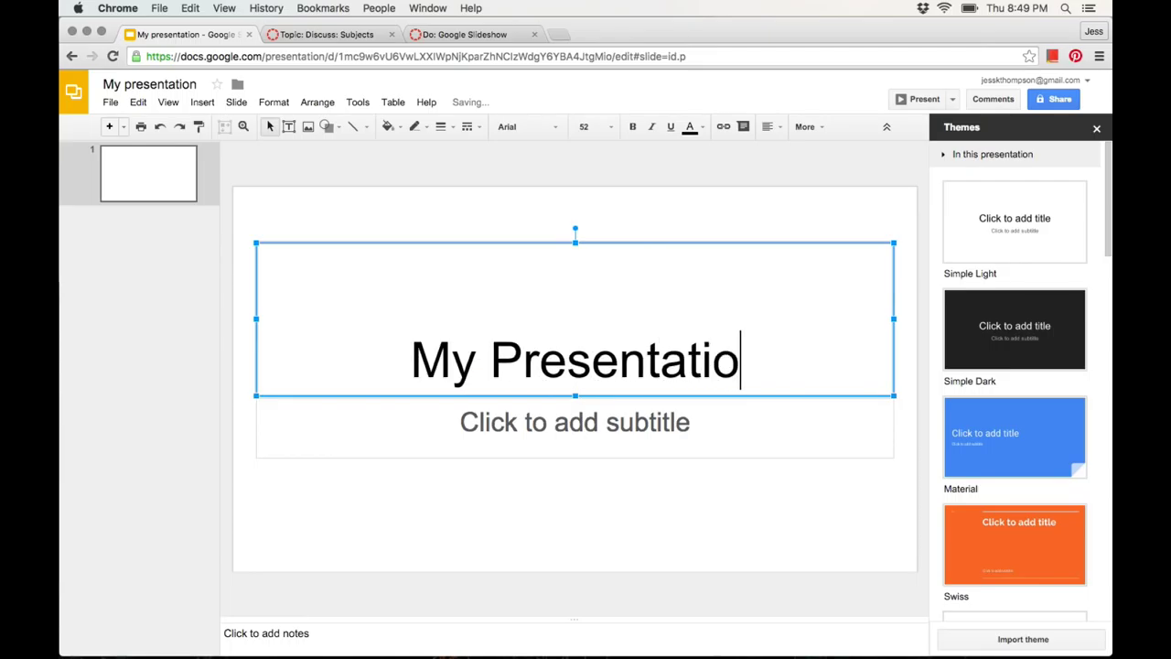
text(n)
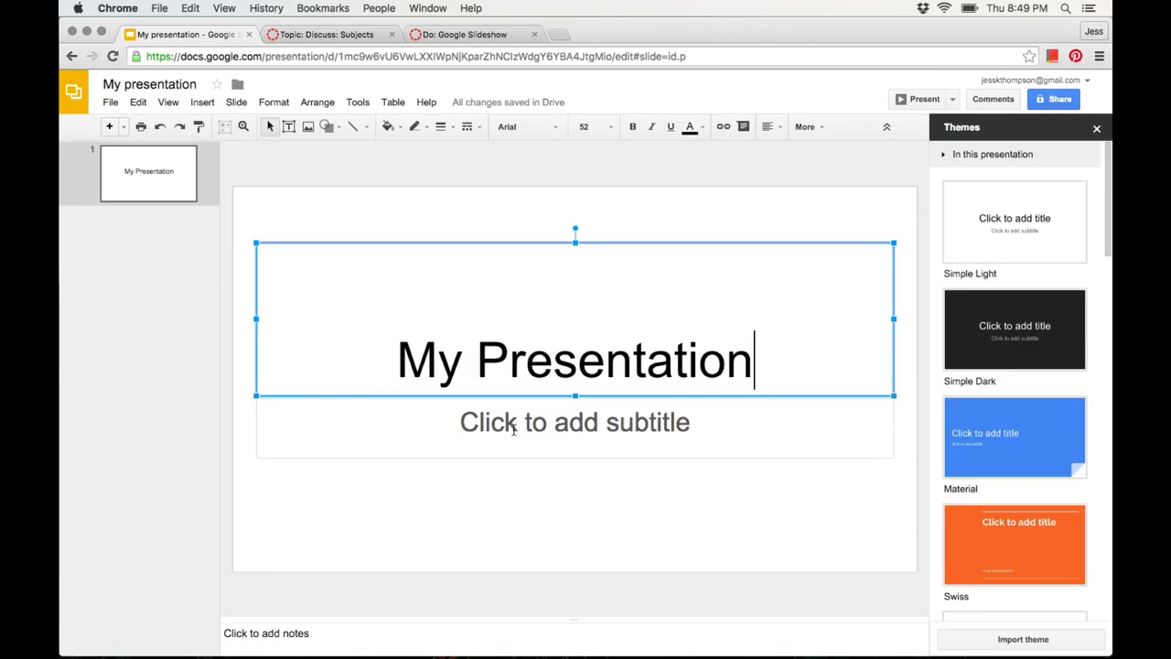
click(513, 430)
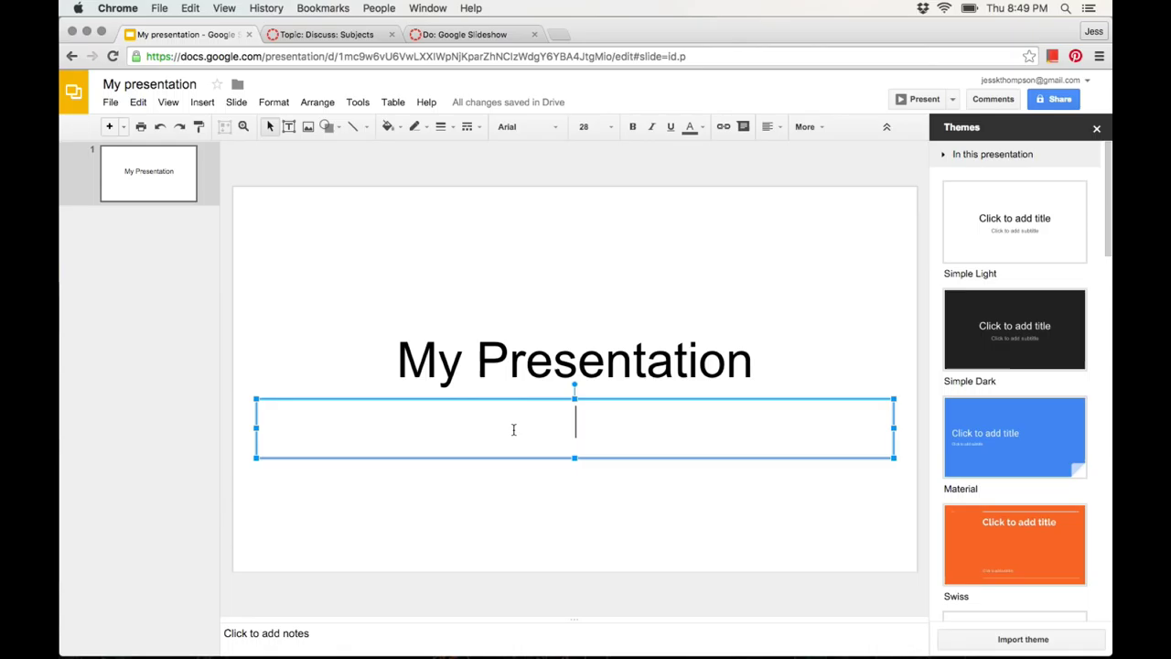
text(Jess )
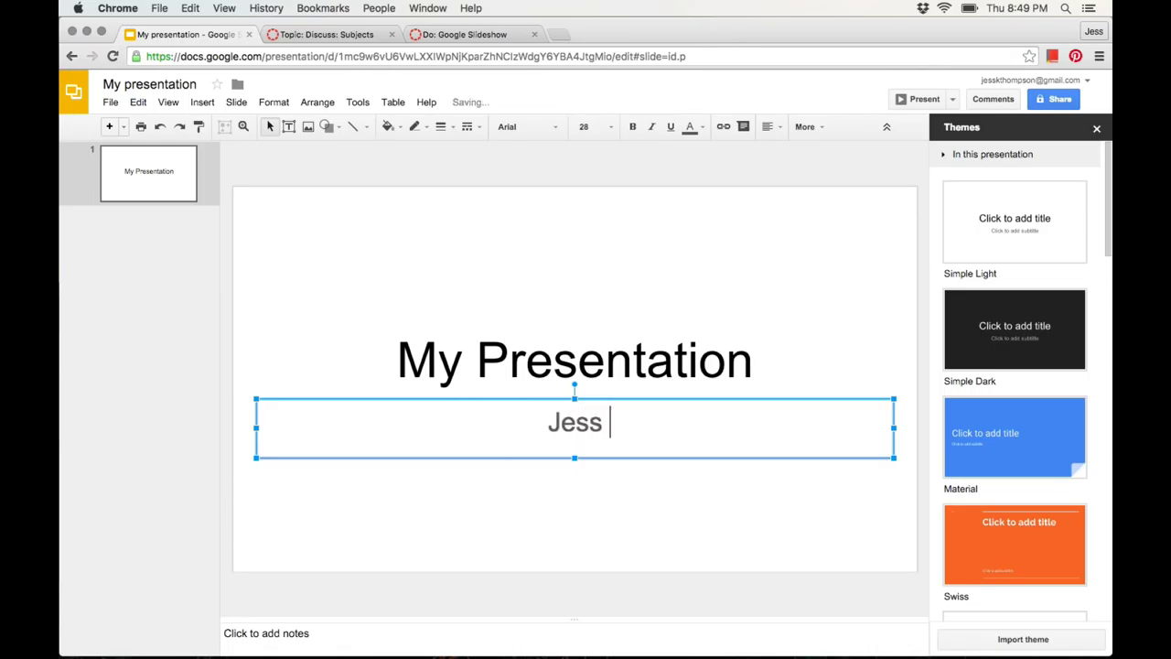
text(Thompson)
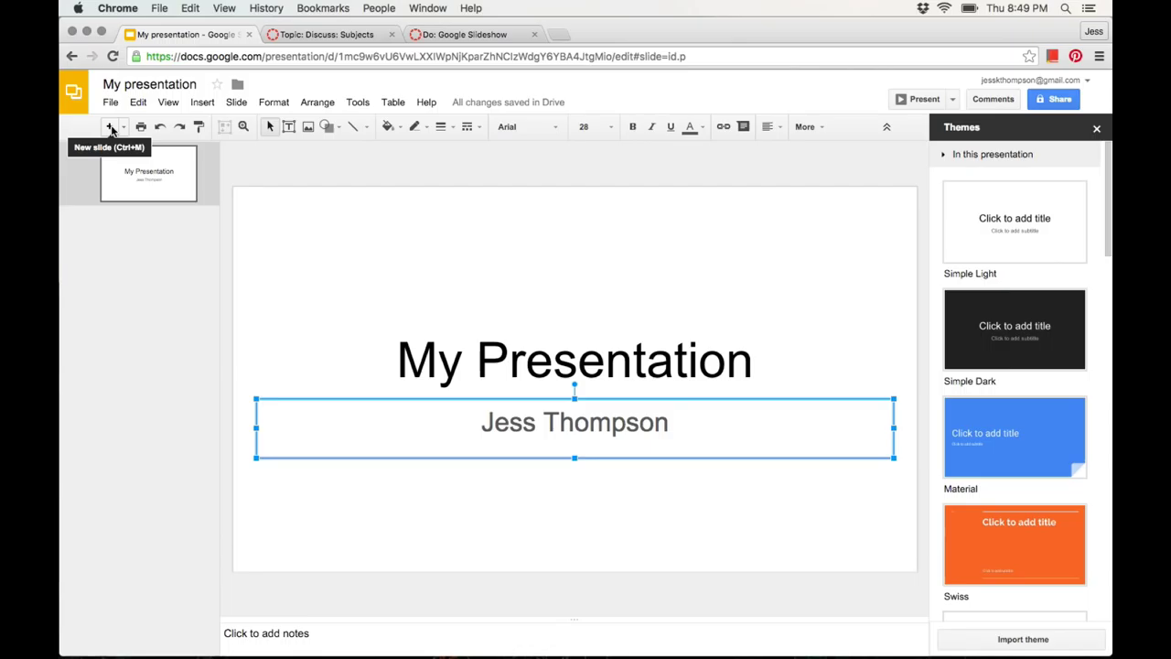
Step: Add a second slide and title it 'New Title'
click(111, 129)
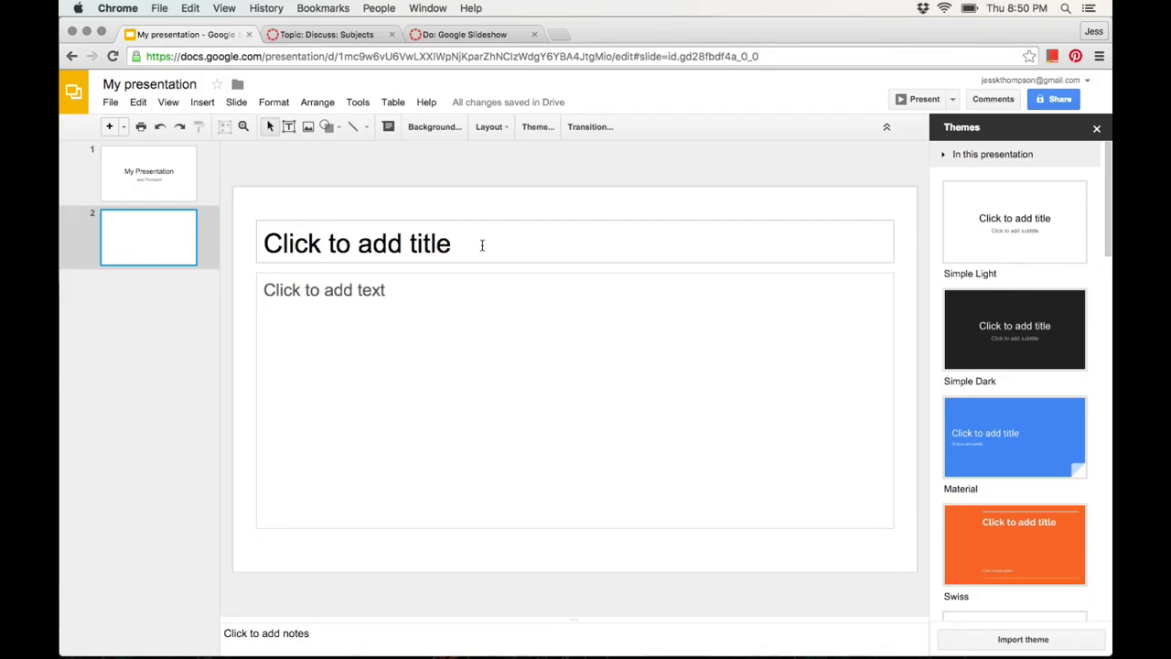
click(482, 245)
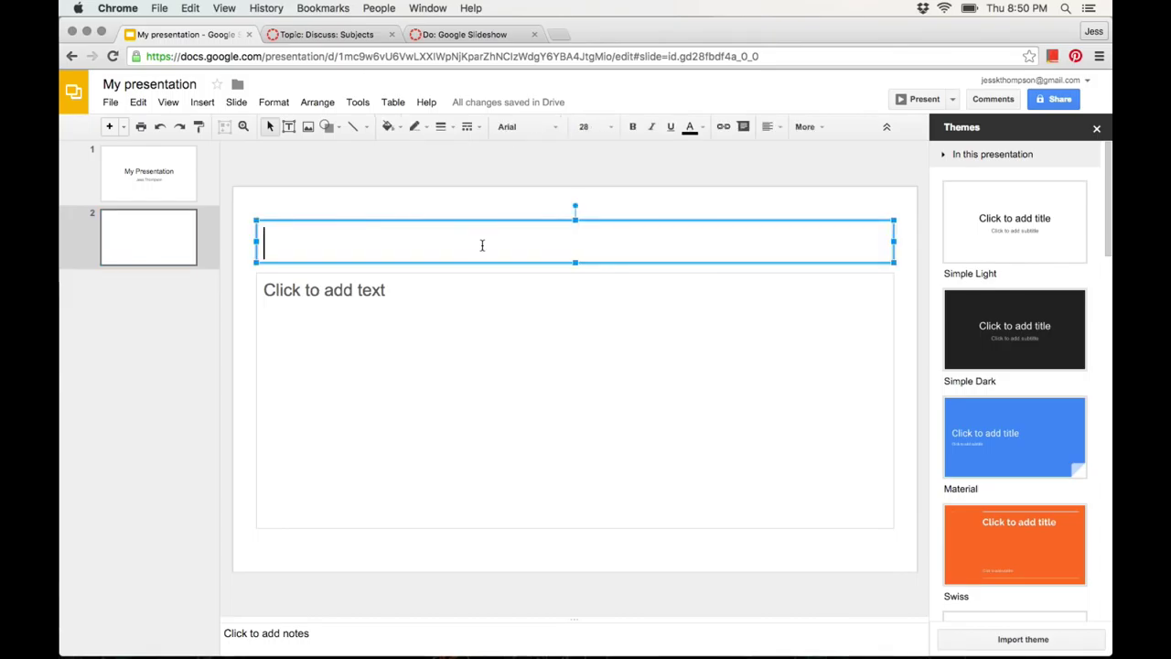
text(New T)
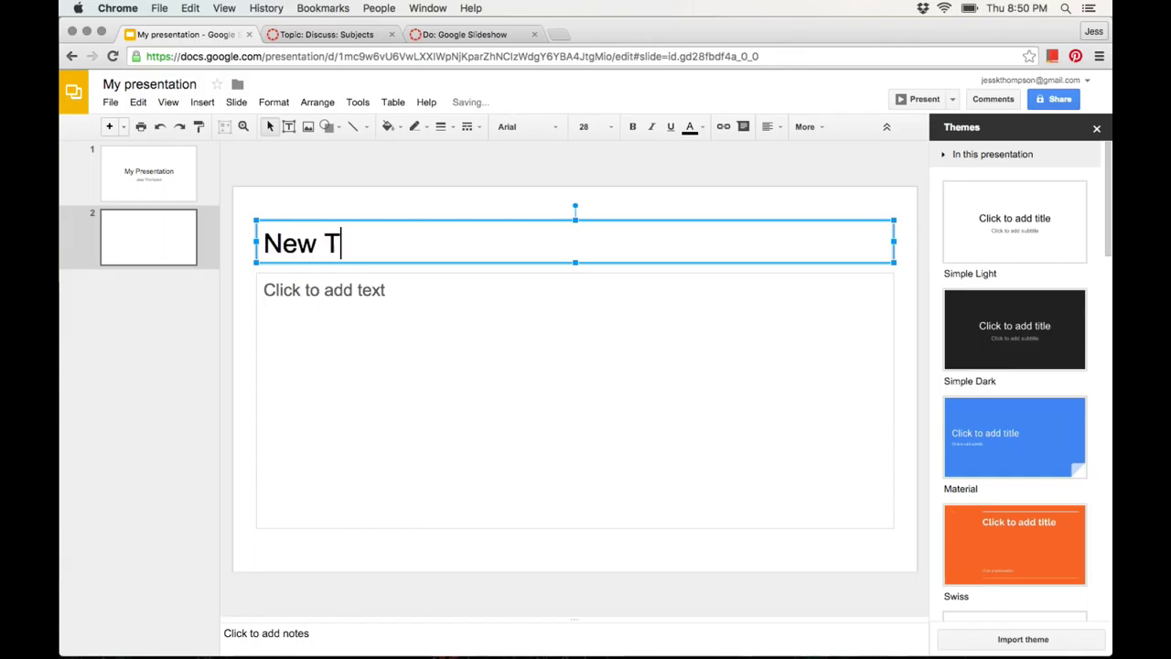
text(itale)
key(BackSpace)
key(BackSpace)
key(BackSpace)
text(le)
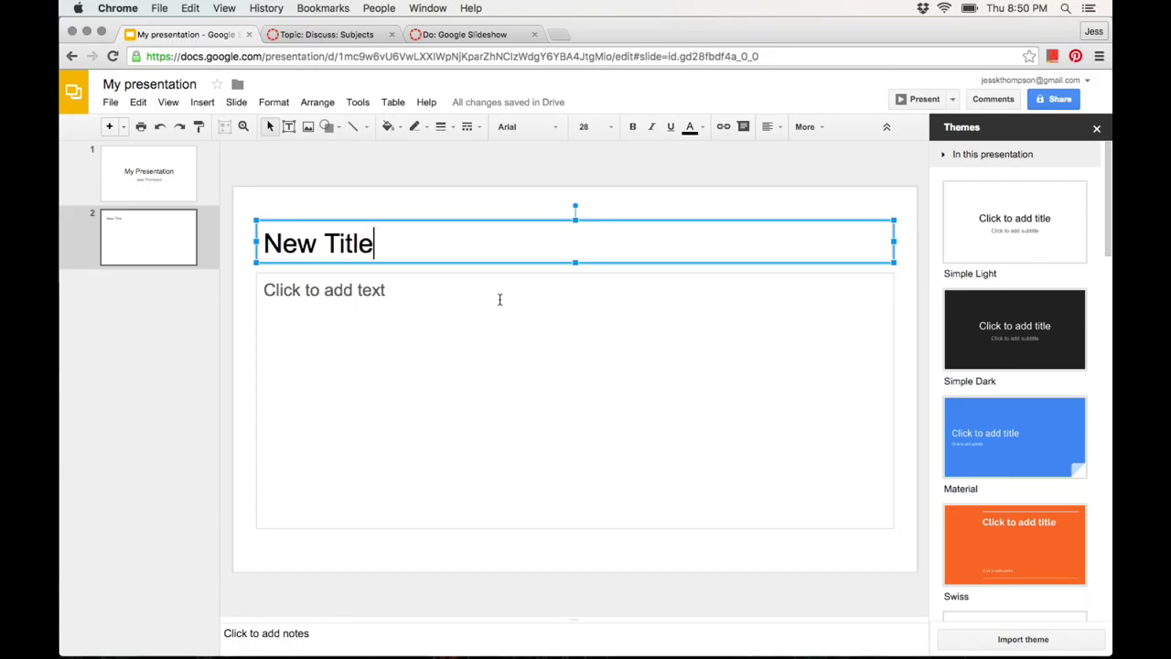
Step: Fill its body with the lines Details, Supporting Idea and More details, then add a blank third slide
click(500, 299)
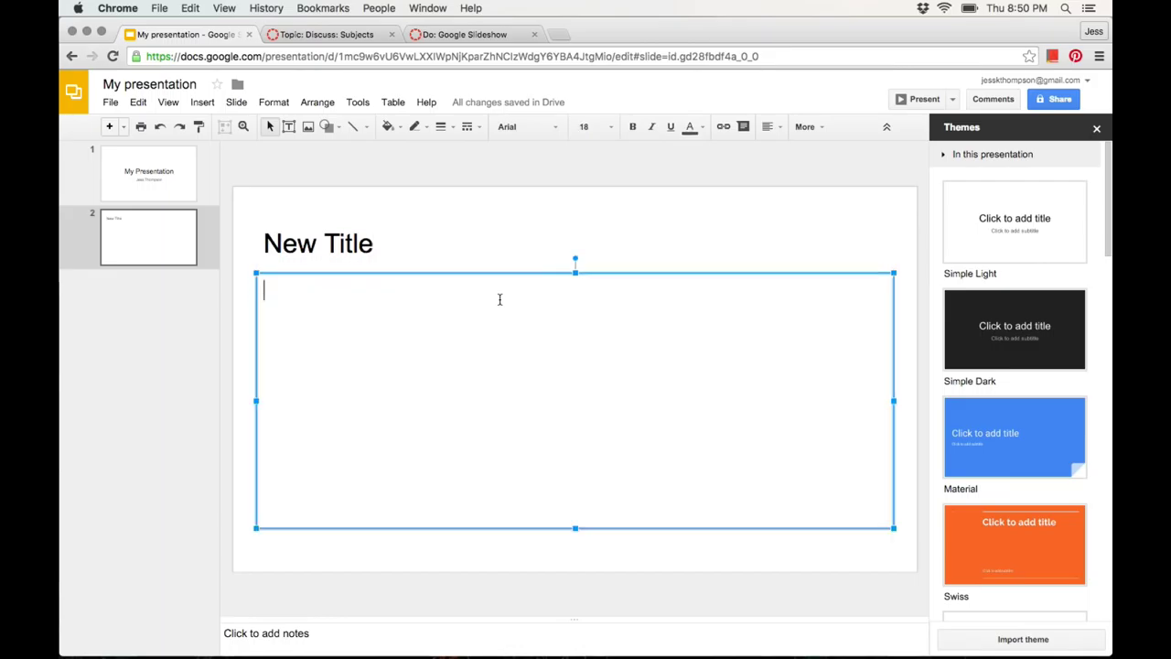
text(Detai)
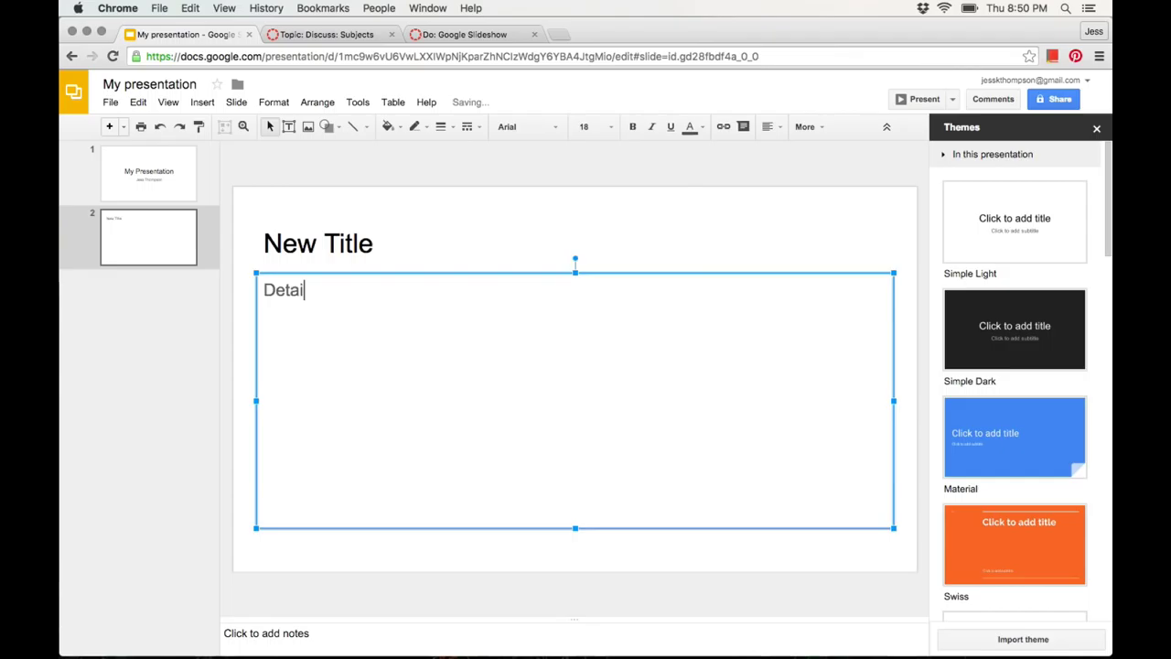
text(ls)
key(Return)
text(Sup)
text(porting Idea)
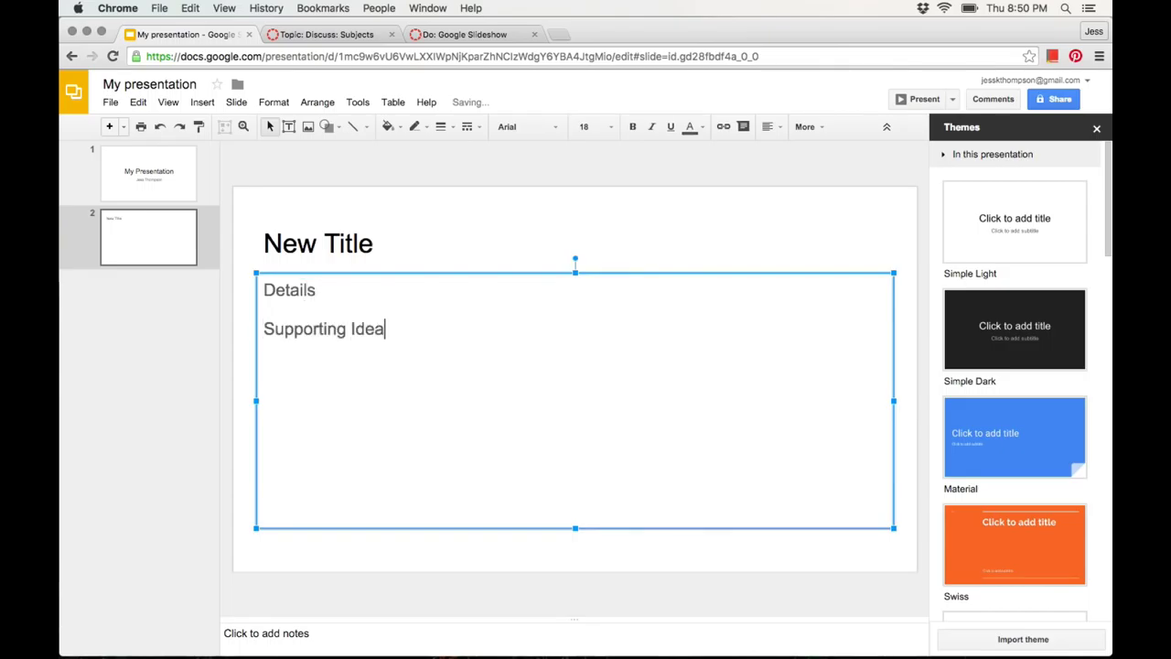
key(Return)
text(More )
text(details)
key(BackSpace)
text(ls)
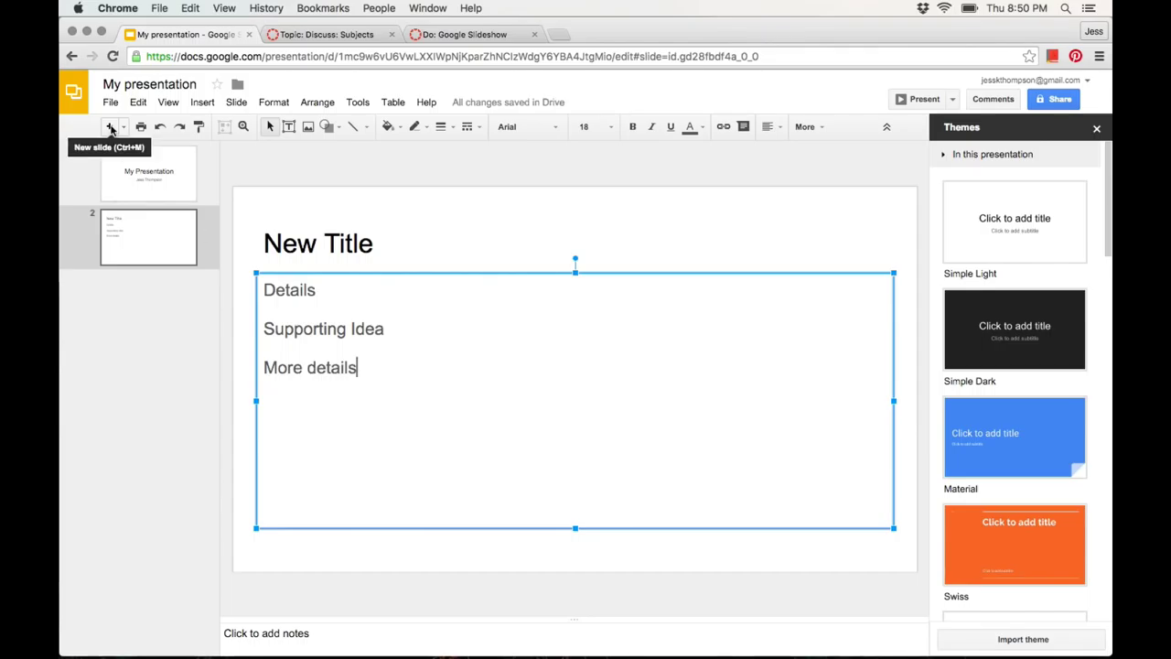
click(110, 127)
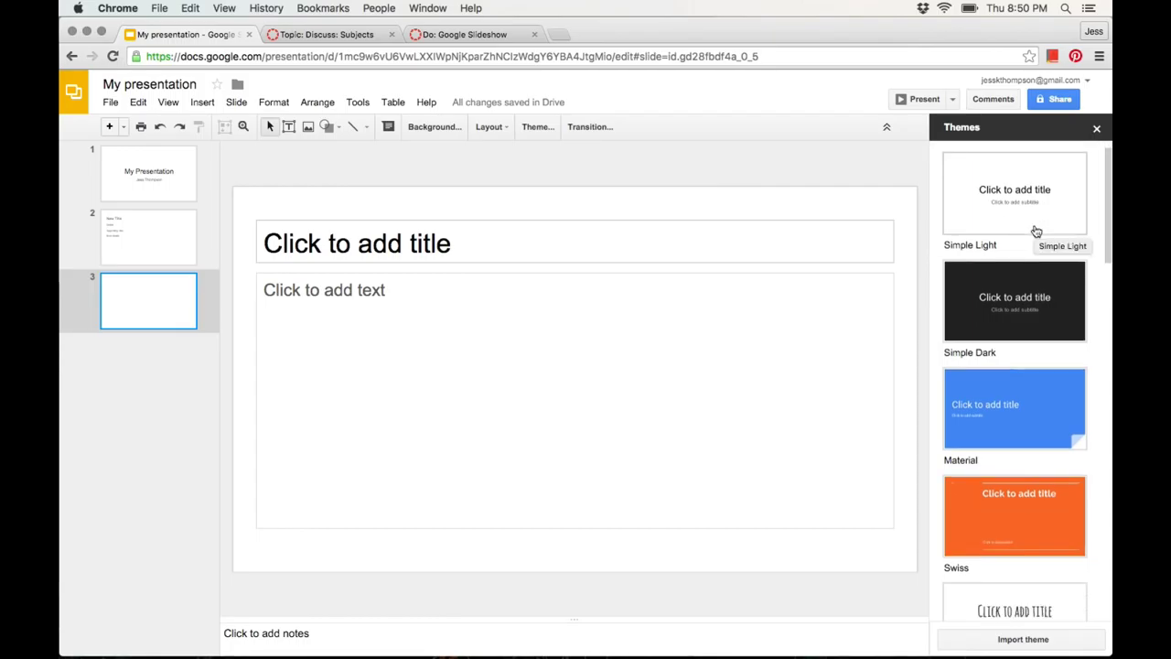
Step: Browse the Themes sidebar and apply the Coral theme
scroll(1036, 230, down, 2)
scroll(1035, 231, down, 2)
scroll(1036, 231, down, 2)
scroll(1035, 231, down, 1)
scroll(1036, 231, down, 2)
scroll(1036, 231, down, 2)
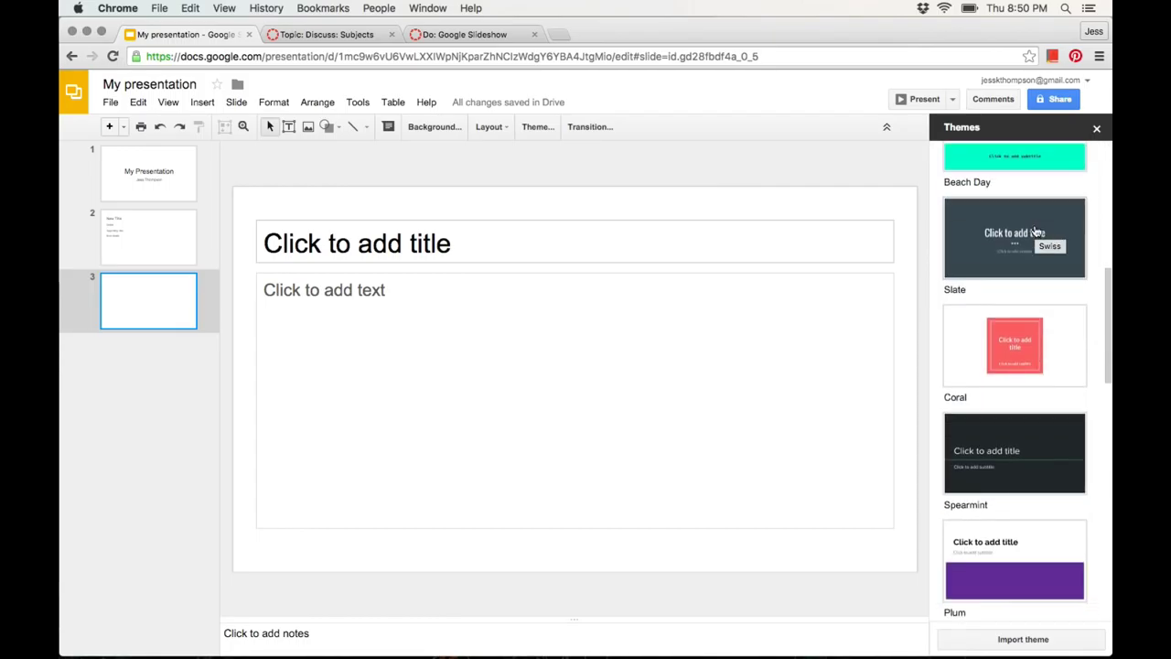
scroll(1053, 238, down, 1)
click(1068, 251)
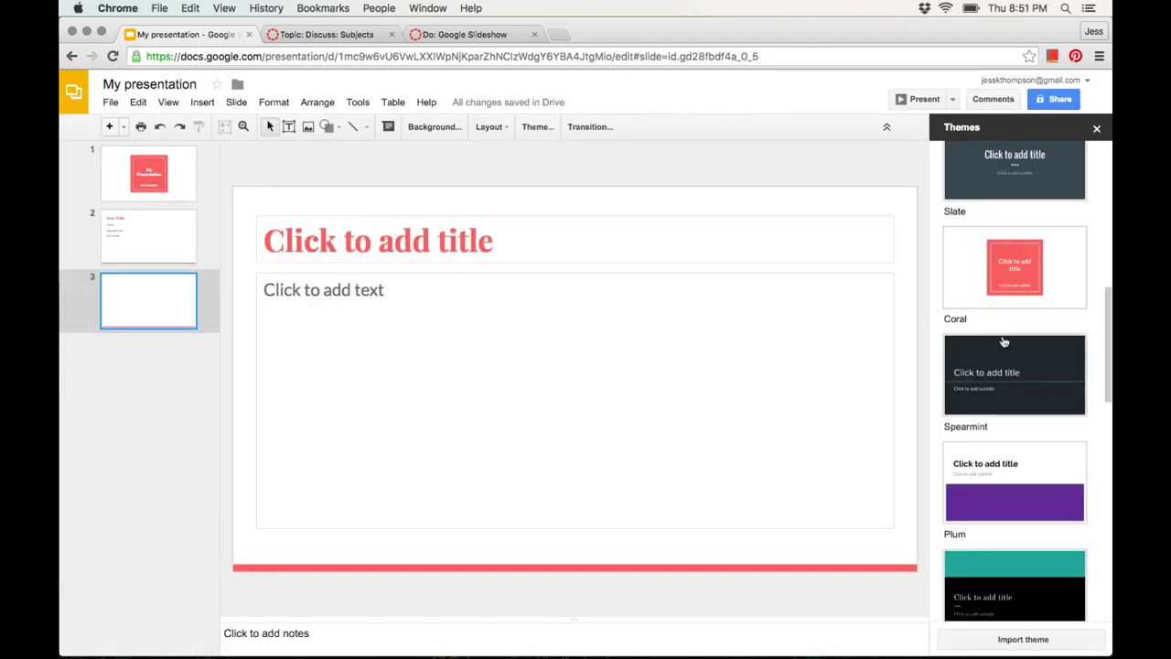
Step: Replace Coral with the yellow-and-blue Pop theme
scroll(1003, 339, down, 3)
scroll(1004, 341, down, 3)
scroll(1004, 341, down, 2)
scroll(1004, 340, down, 2)
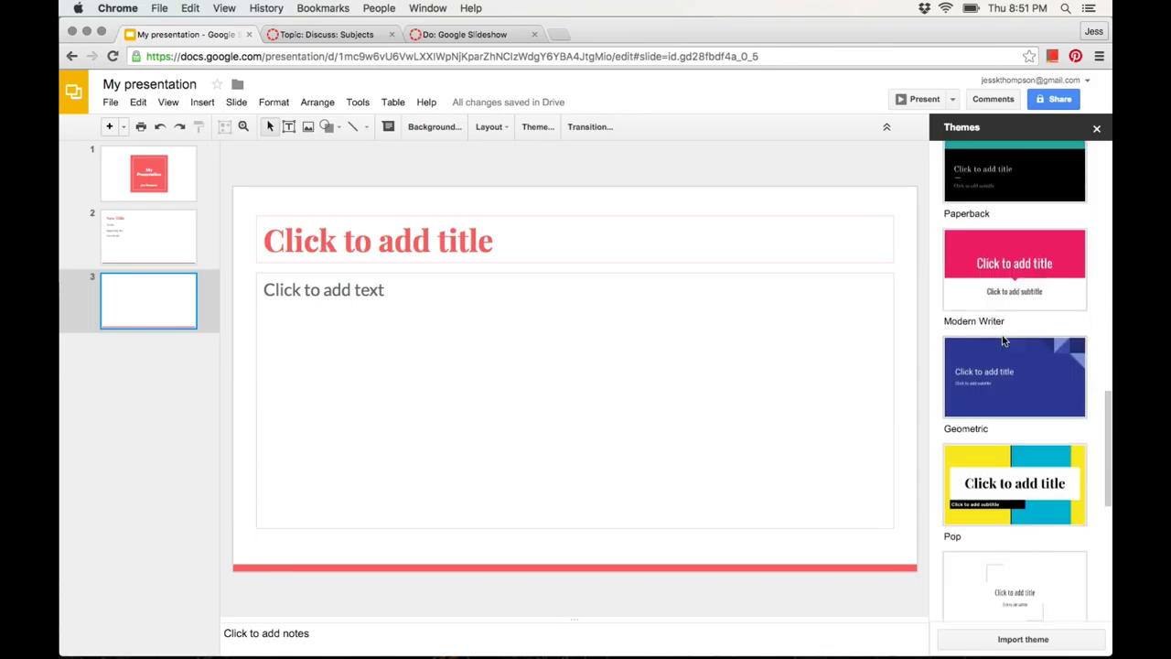
scroll(1004, 340, down, 2)
scroll(1003, 340, down, 1)
click(1002, 341)
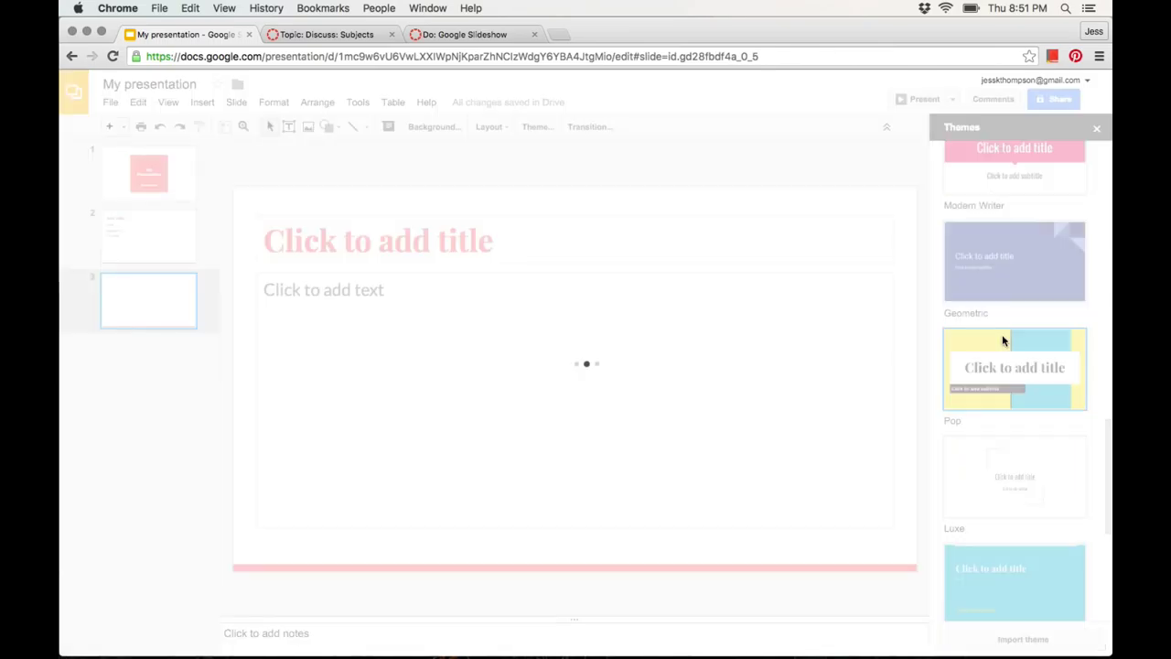
scroll(1003, 340, down, 1)
scroll(1004, 340, down, 2)
scroll(1003, 340, down, 1)
scroll(1004, 342, down, 1)
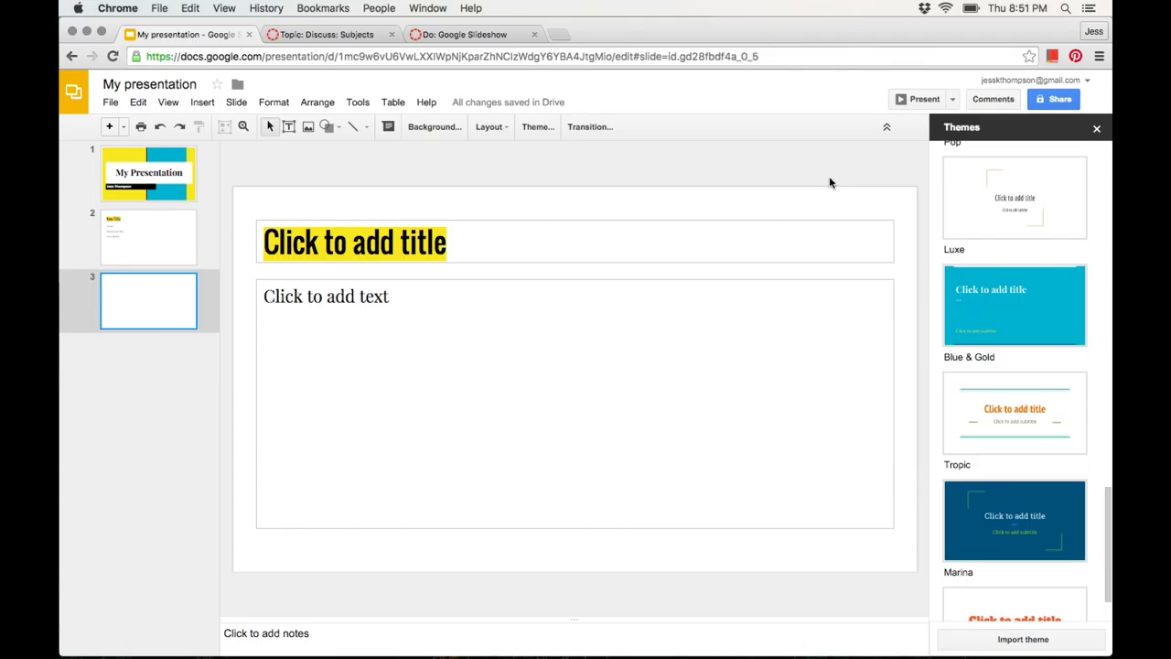
Step: Set link sharing to 'Anyone with the link can view' and copy the shareable link
click(1055, 101)
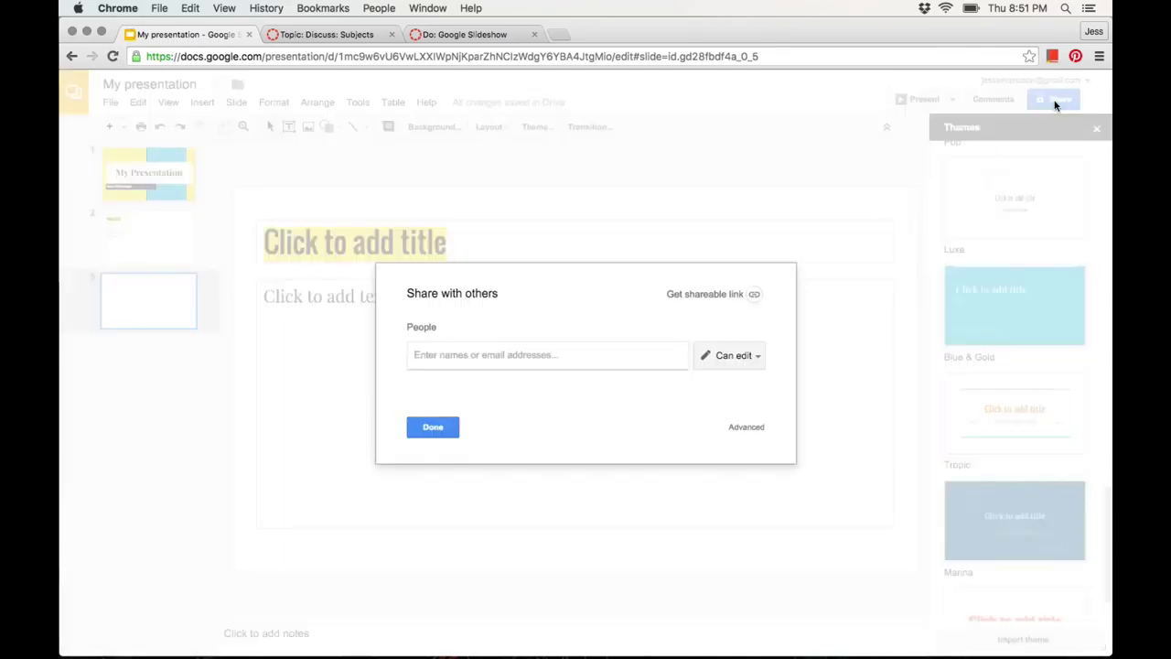
click(718, 303)
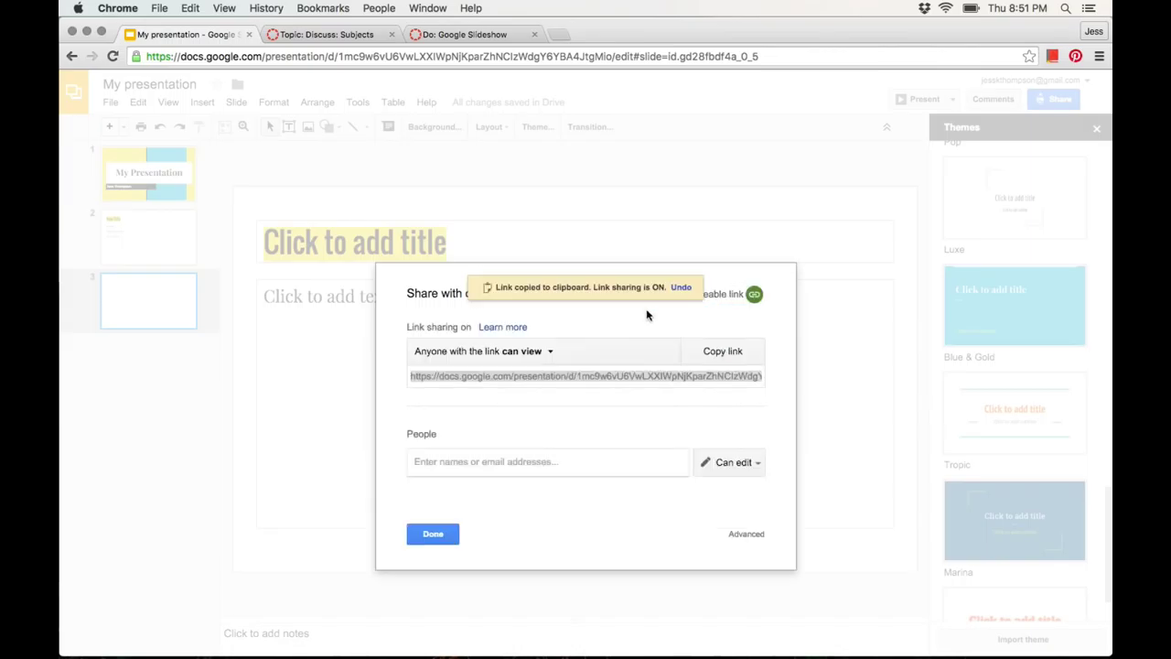
click(601, 354)
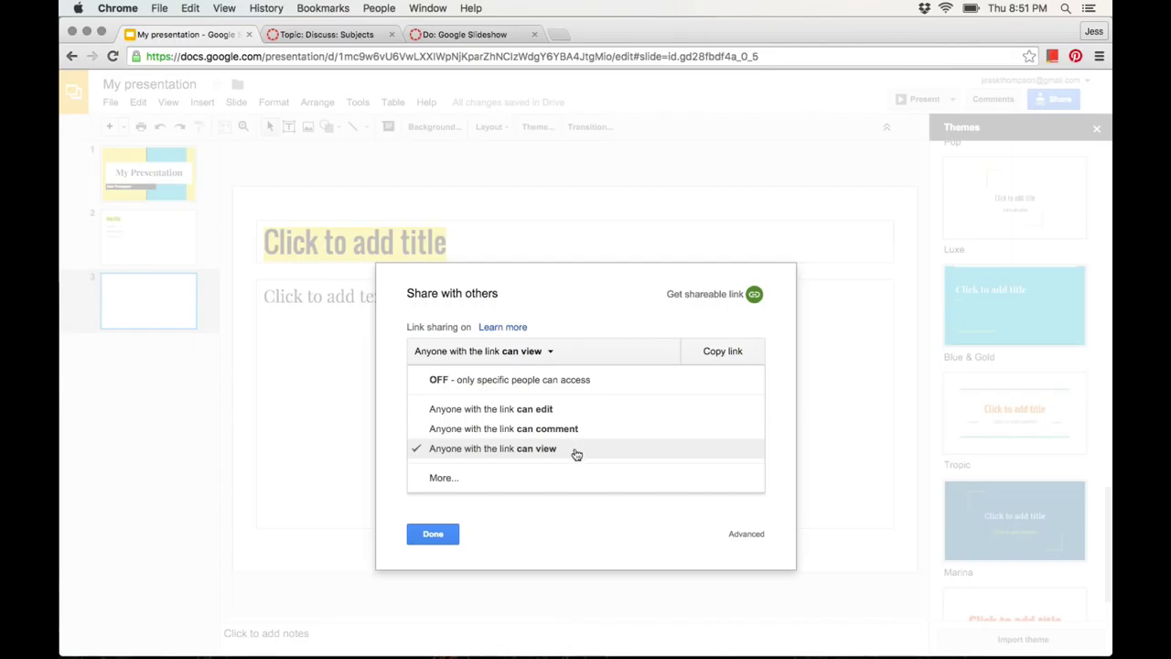
click(575, 454)
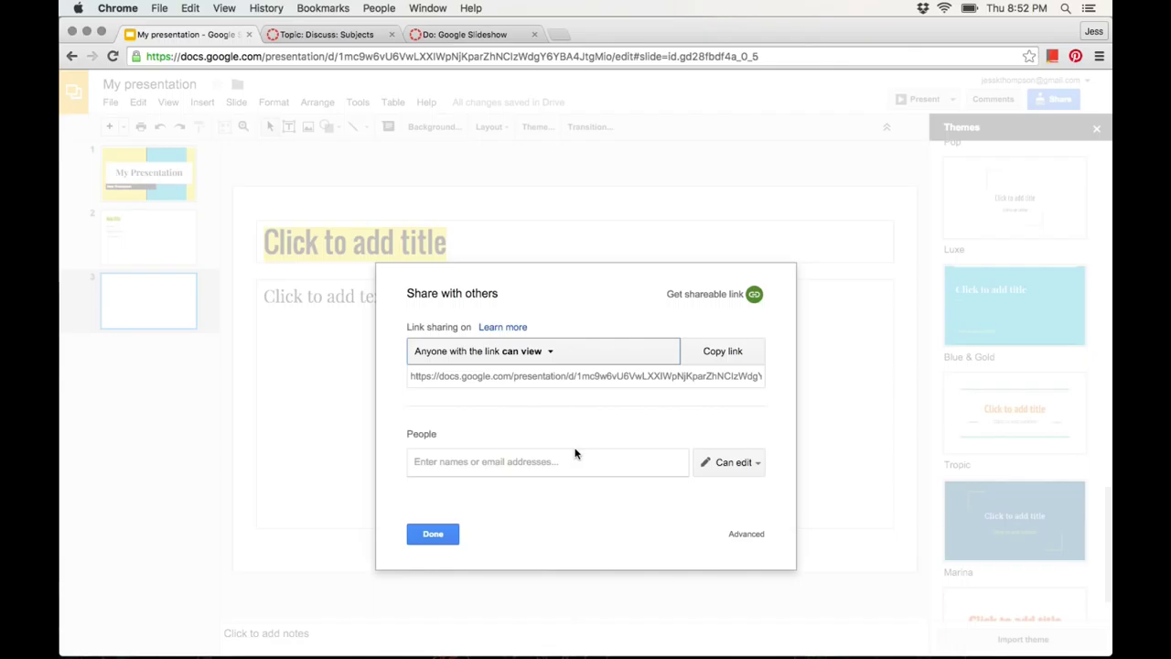
click(725, 353)
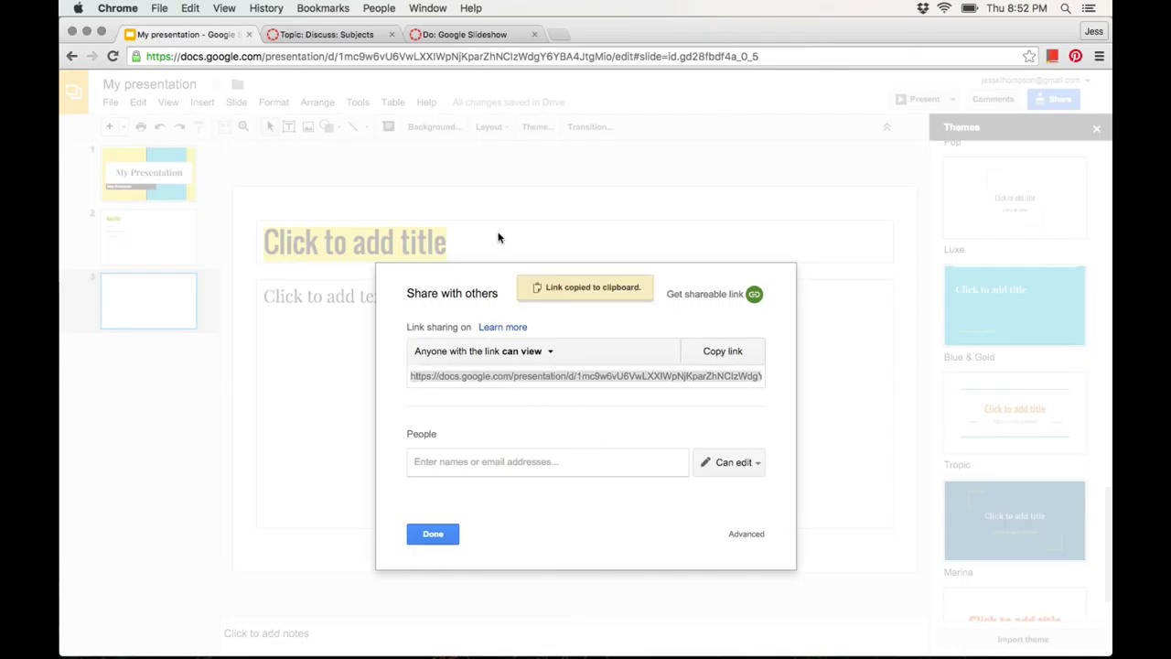
click(344, 37)
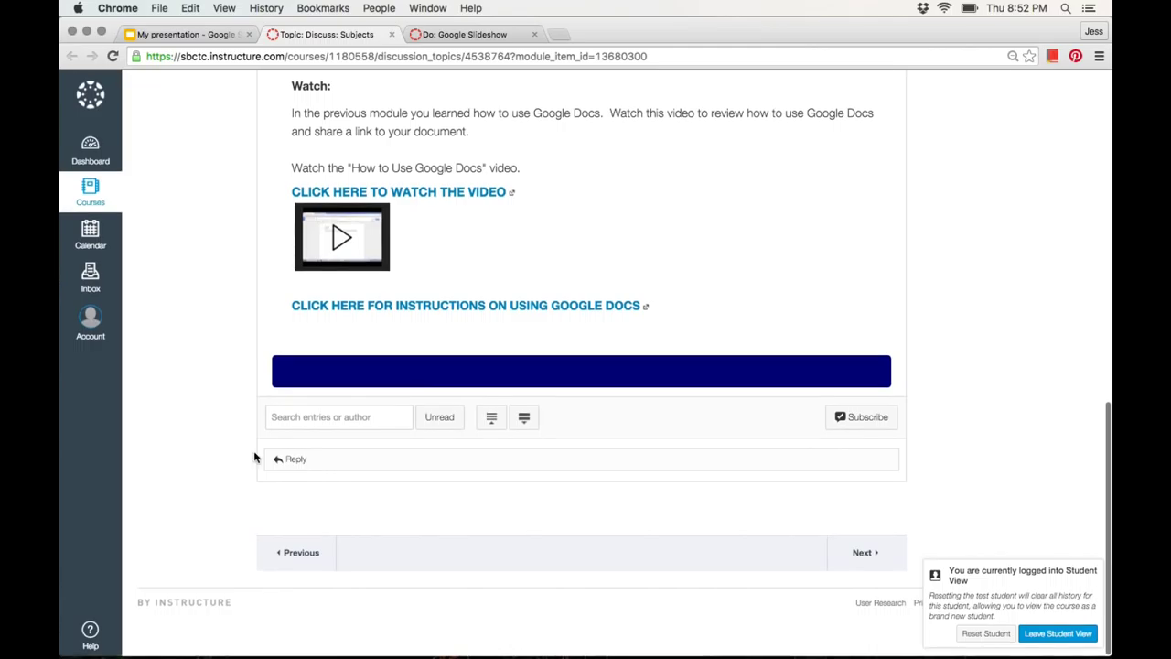
Step: Paste the presentation's share link into a reply on the Subjects discussion
click(293, 460)
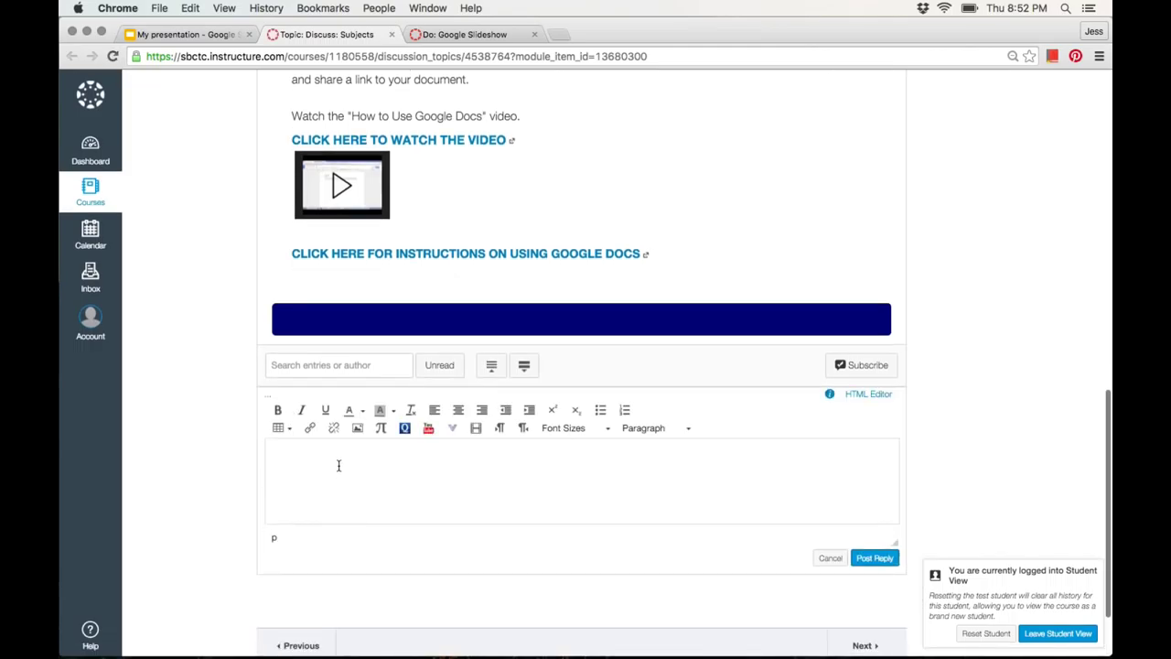
right_click(339, 470)
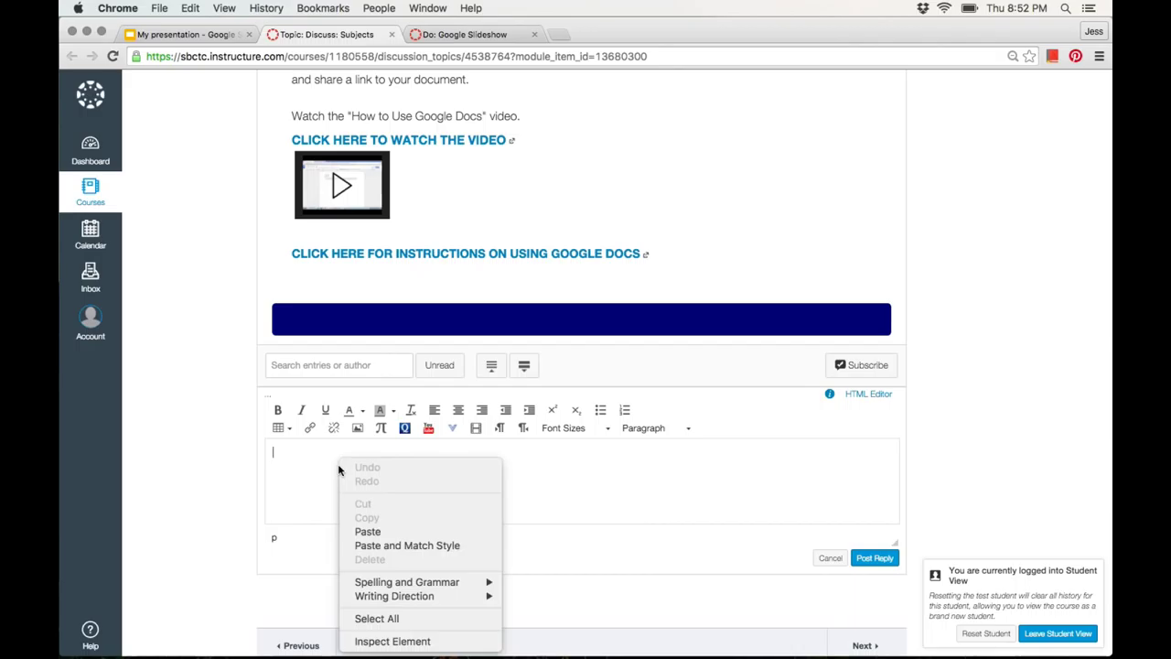
click(390, 531)
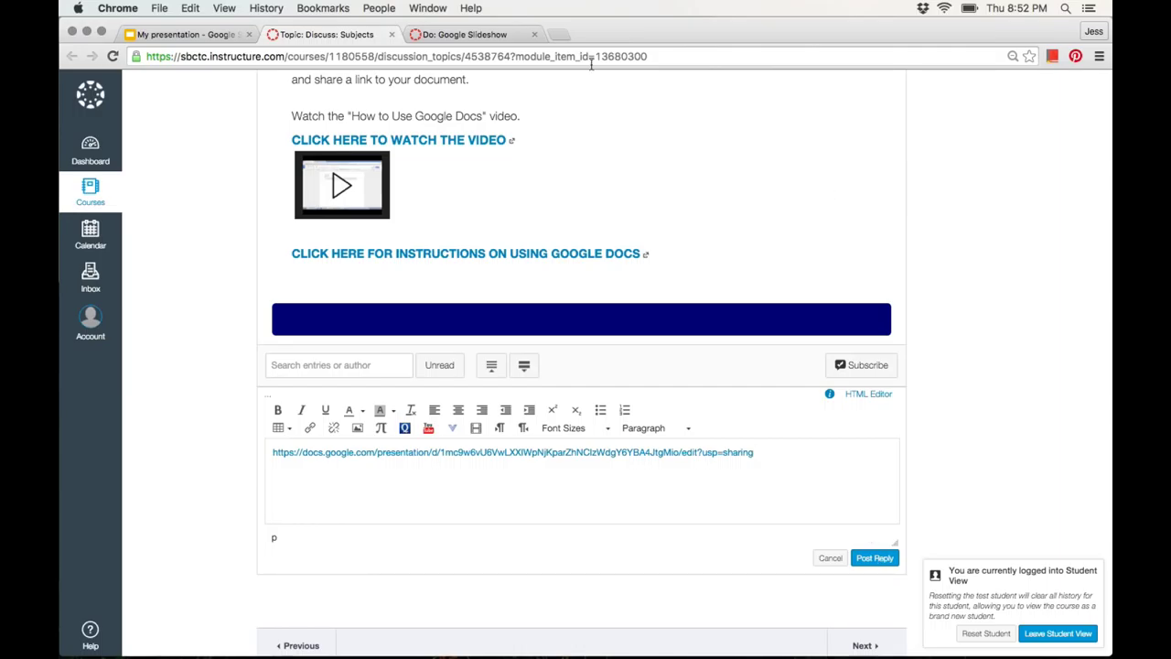
click(495, 34)
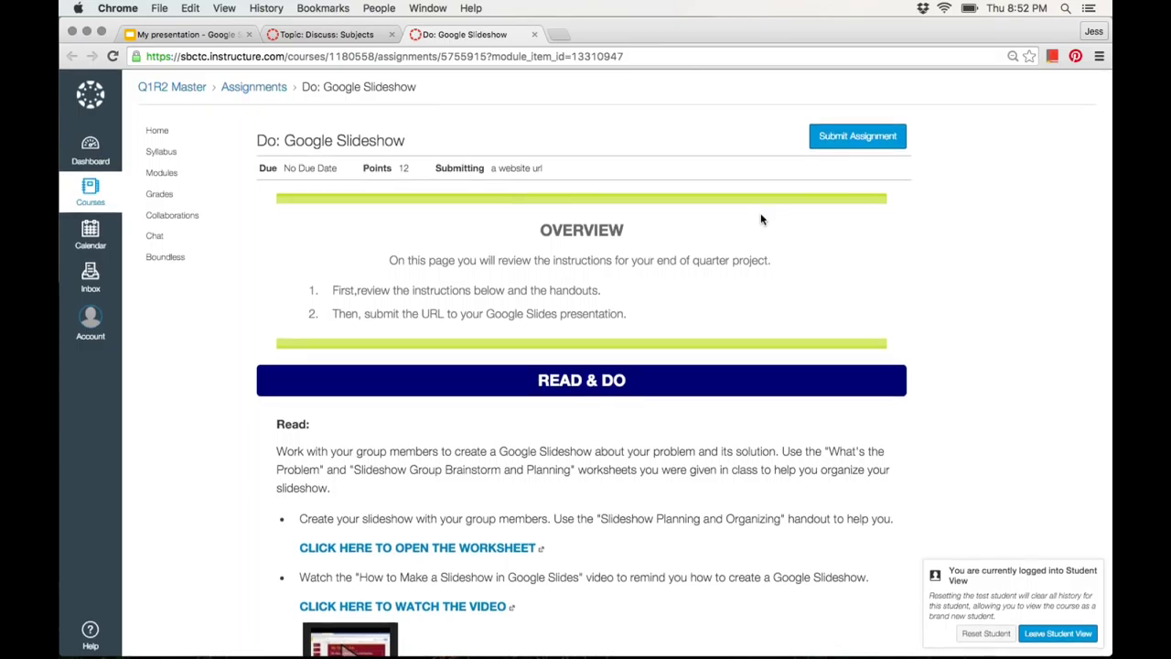
Step: Start a Website URL submission for Do: Google Slideshow and paste the share link into it
click(861, 137)
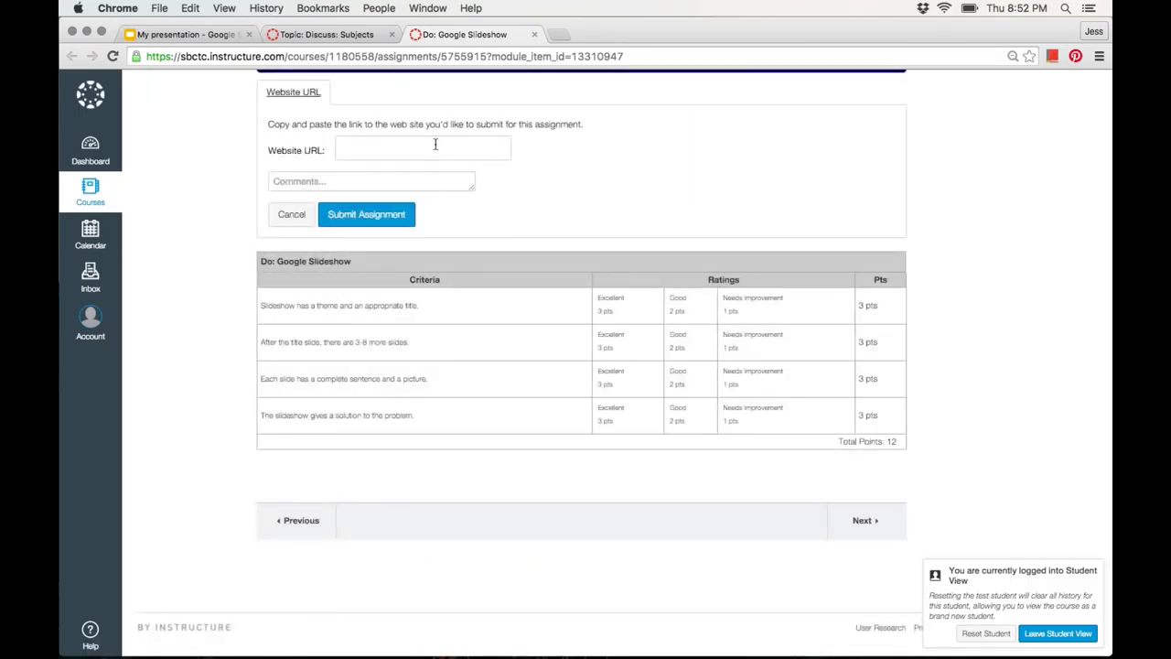
click(380, 146)
right_click(381, 149)
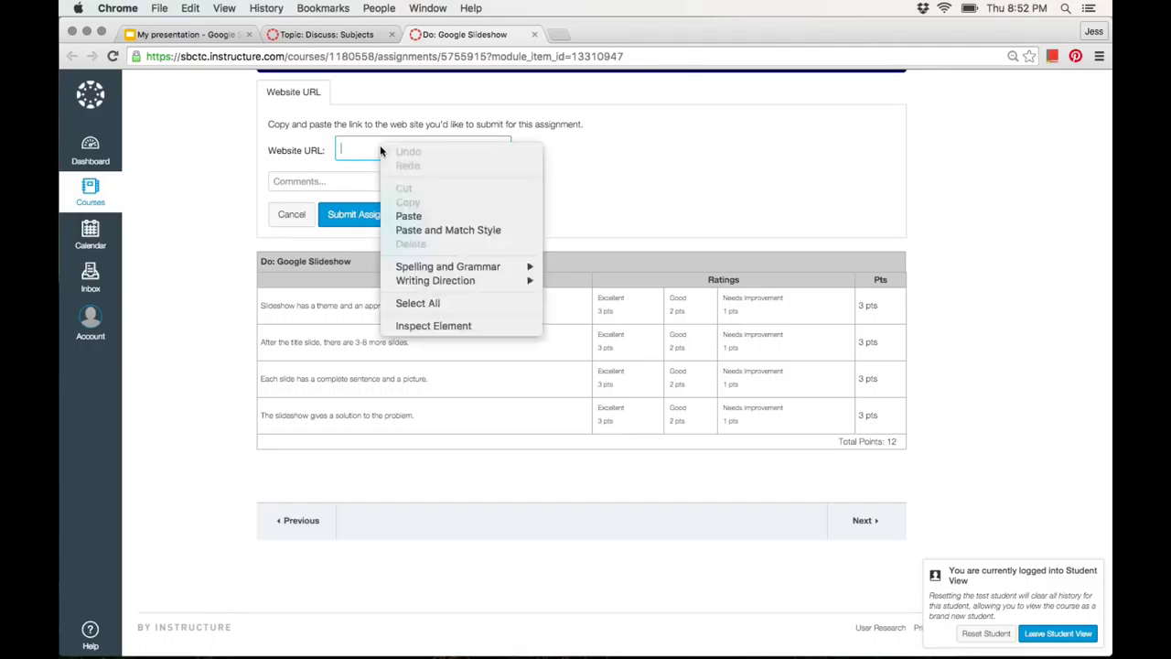
click(403, 217)
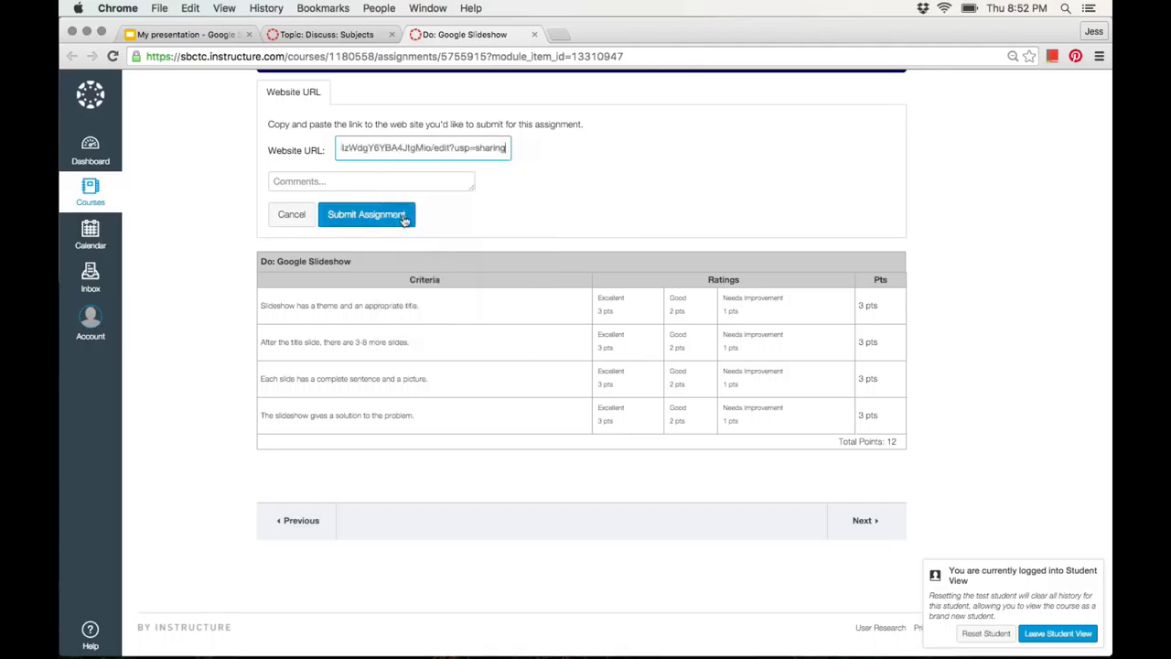